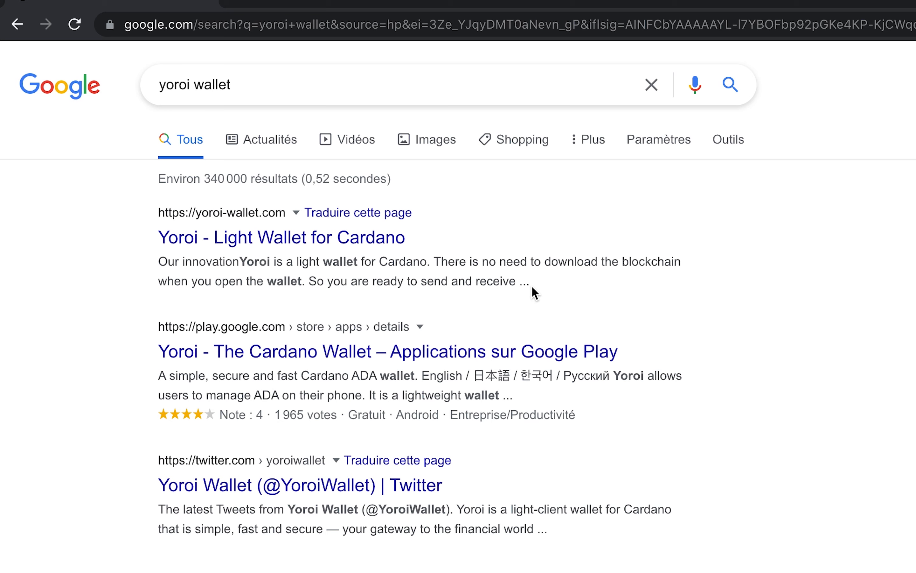
# Open the official Yoroi website from the search results and choose its Chrome version for download
pyautogui.click(232, 245)
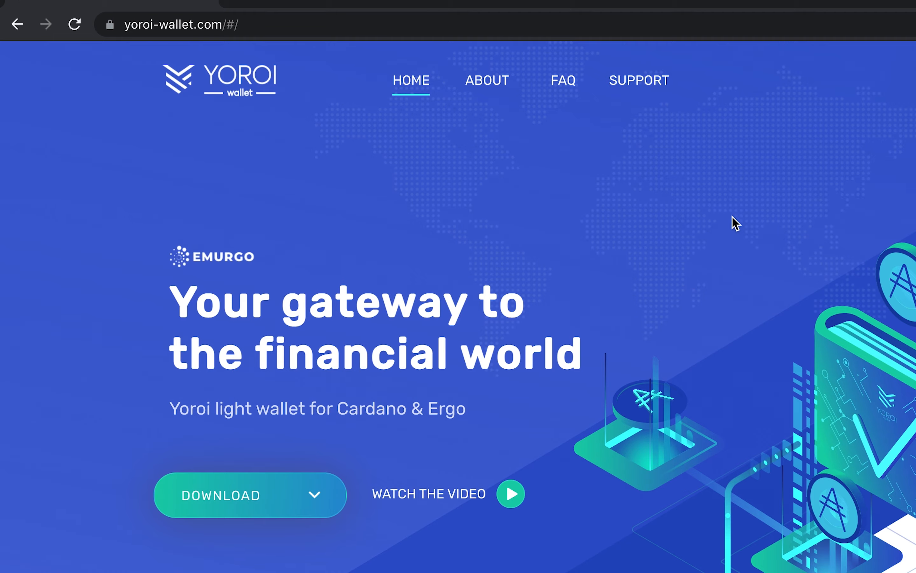
pyautogui.scroll(-3, 335, 332)
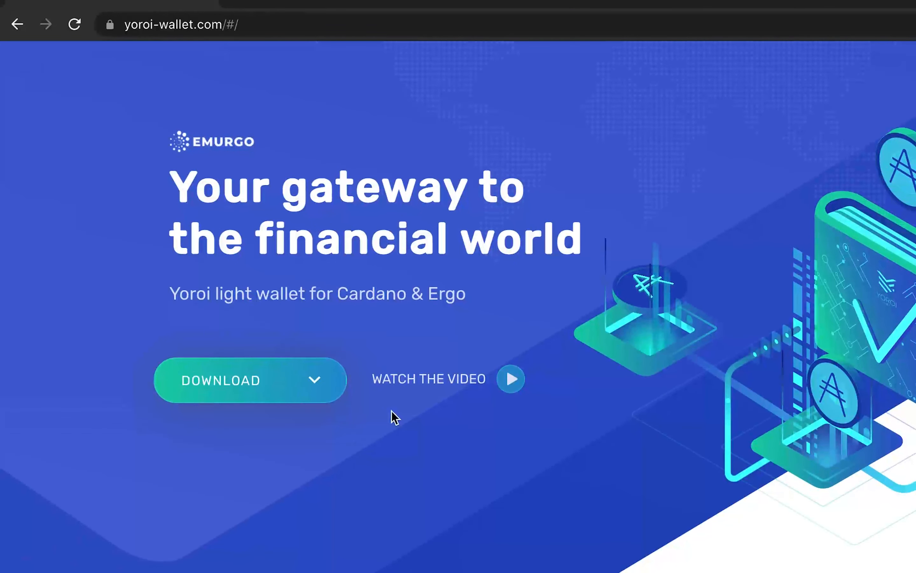
pyautogui.scroll(-2, 397, 435)
pyautogui.scroll(5, 398, 450)
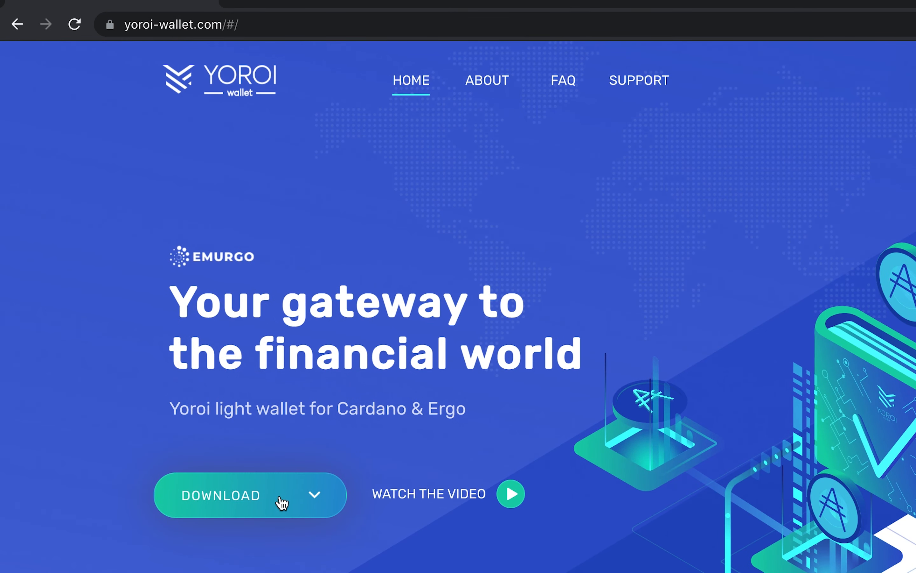
pyautogui.click(282, 503)
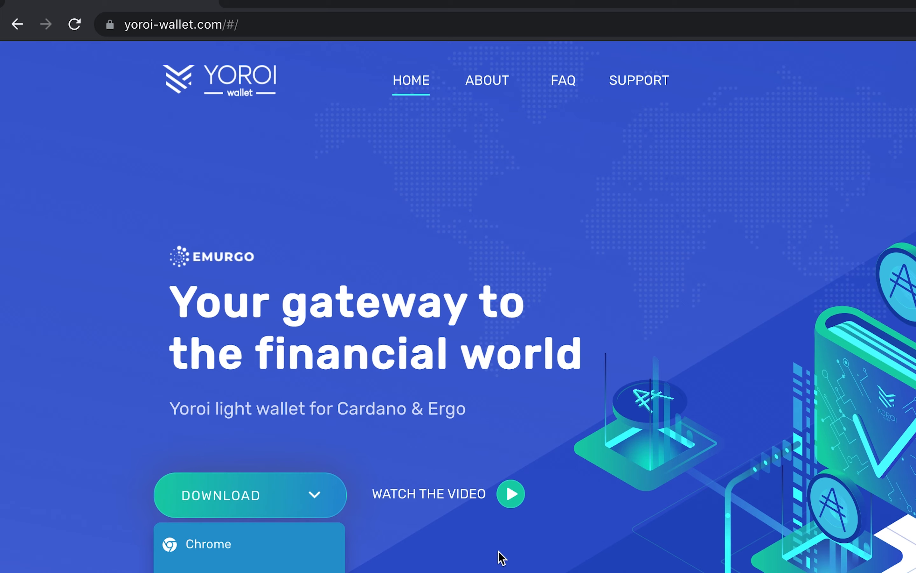
pyautogui.click(229, 550)
# Add the Yoroi extension to Chrome from its store page and dismiss the installation notice
pyautogui.click(789, 173)
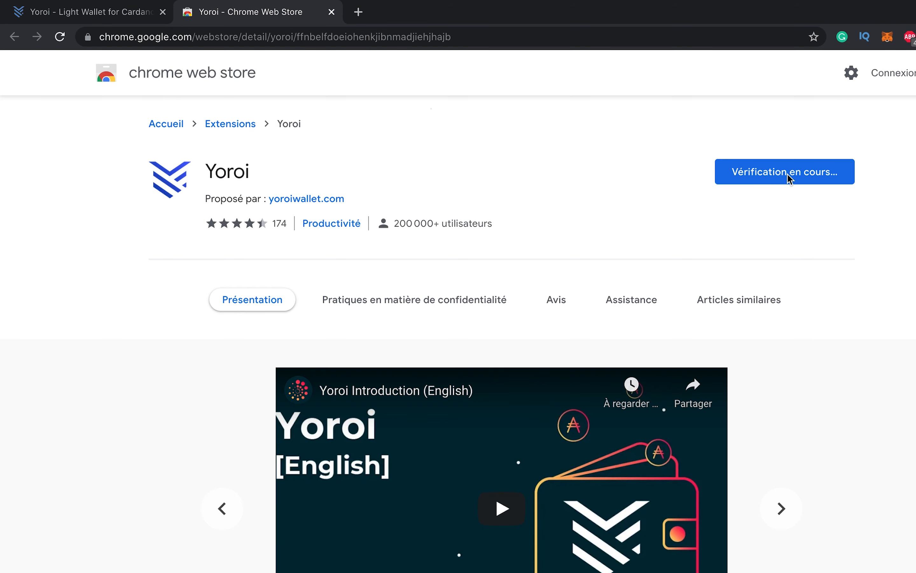
pyautogui.click(613, 115)
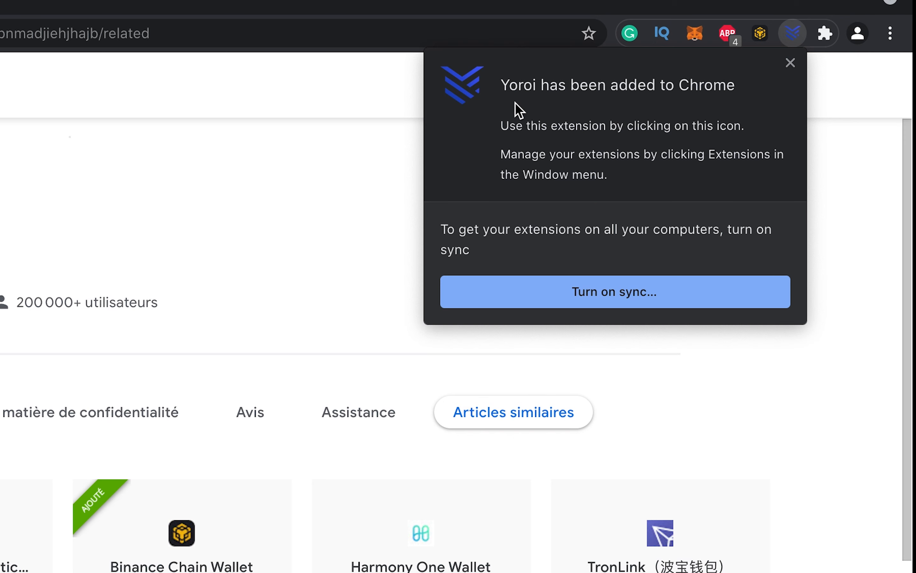
pyautogui.click(790, 63)
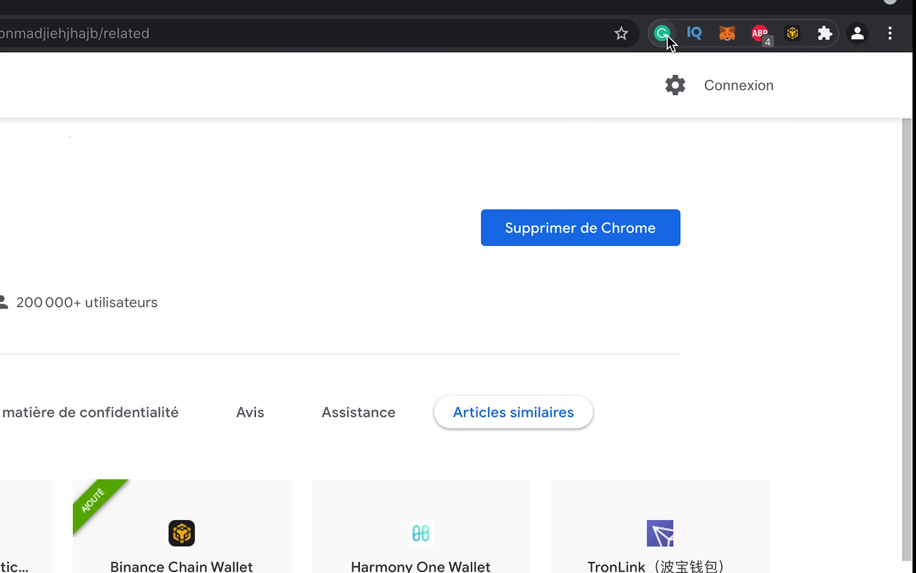
# Pin the Yoroi extension to the browser toolbar and launch it
pyautogui.click(826, 34)
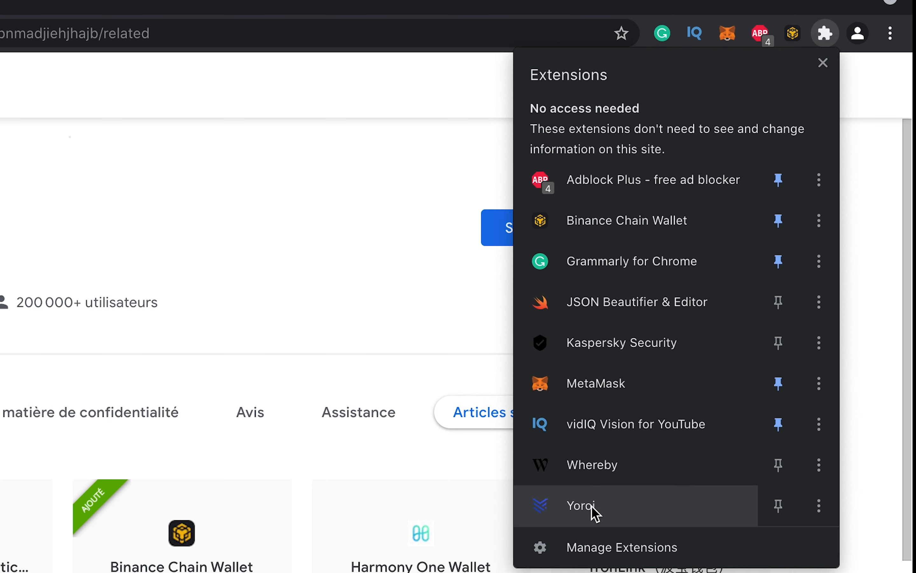
pyautogui.click(785, 511)
pyautogui.click(869, 192)
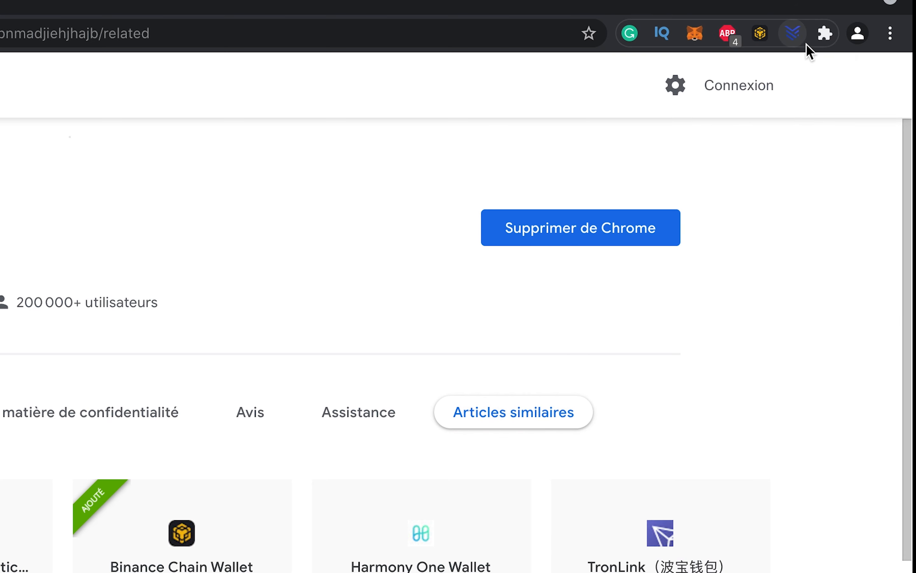
pyautogui.click(793, 34)
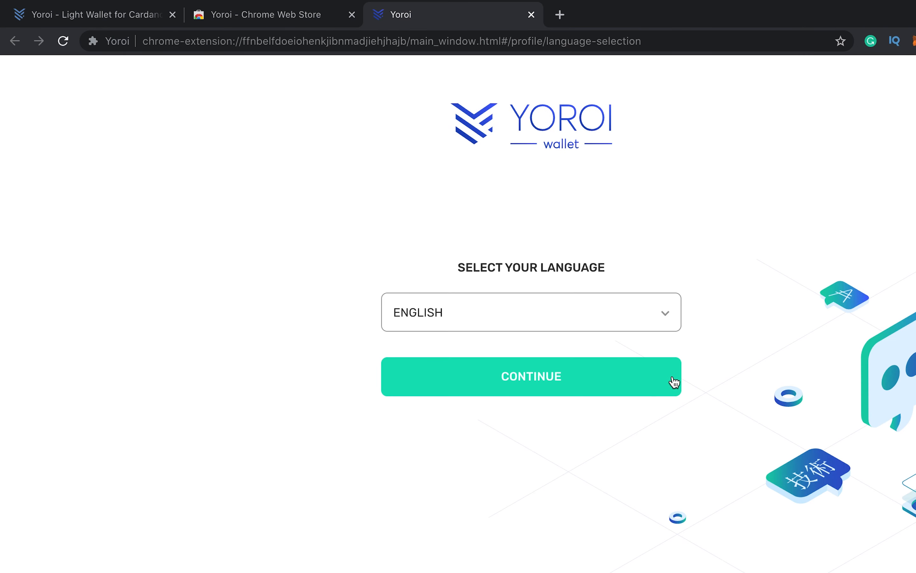
# Set the wallet language to Français and continue to the terms of use
pyautogui.click(540, 307)
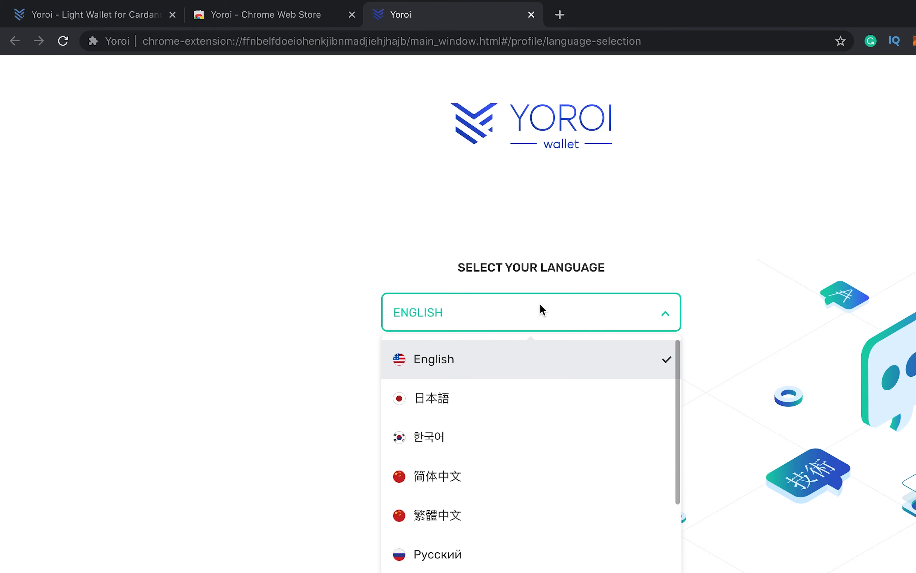
pyautogui.scroll(-5, 532, 493)
pyautogui.click(464, 439)
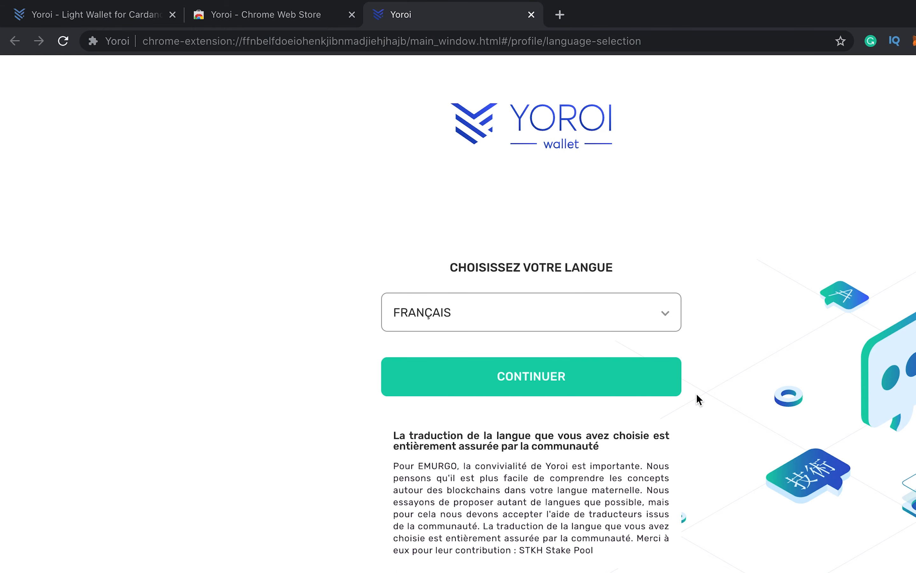
pyautogui.click(559, 380)
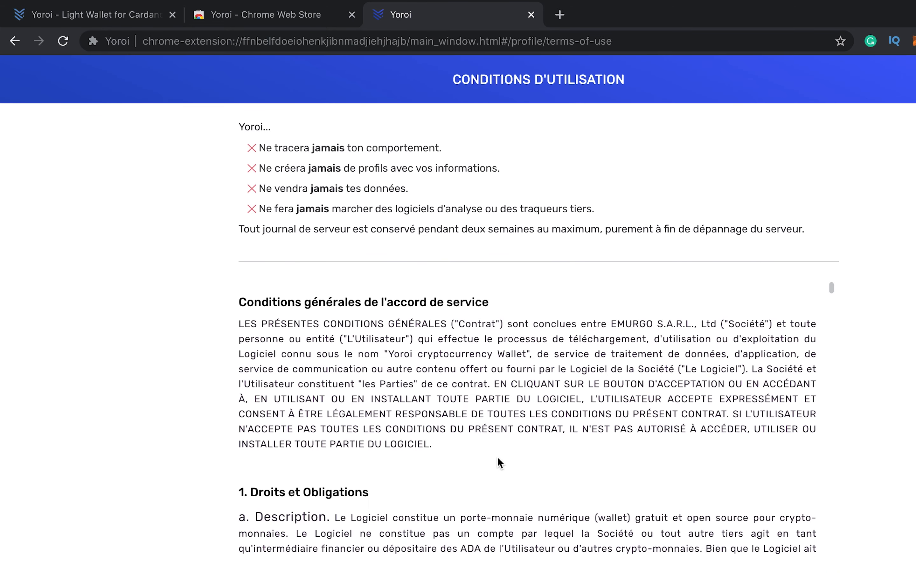
# Review the terms of use, including Yoroi's four privacy commitments above the service agreement
pyautogui.scroll(-20, 662, 374)
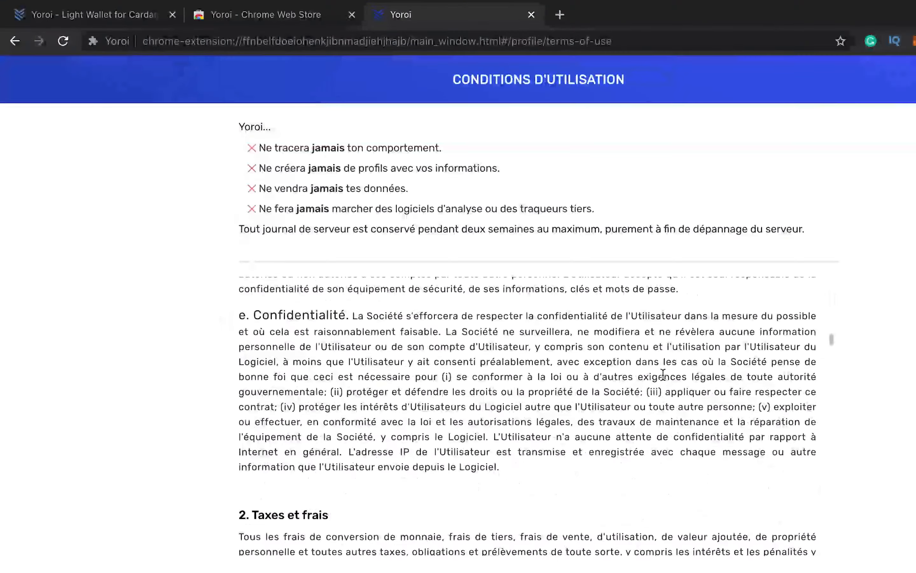
pyautogui.scroll(20, 663, 373)
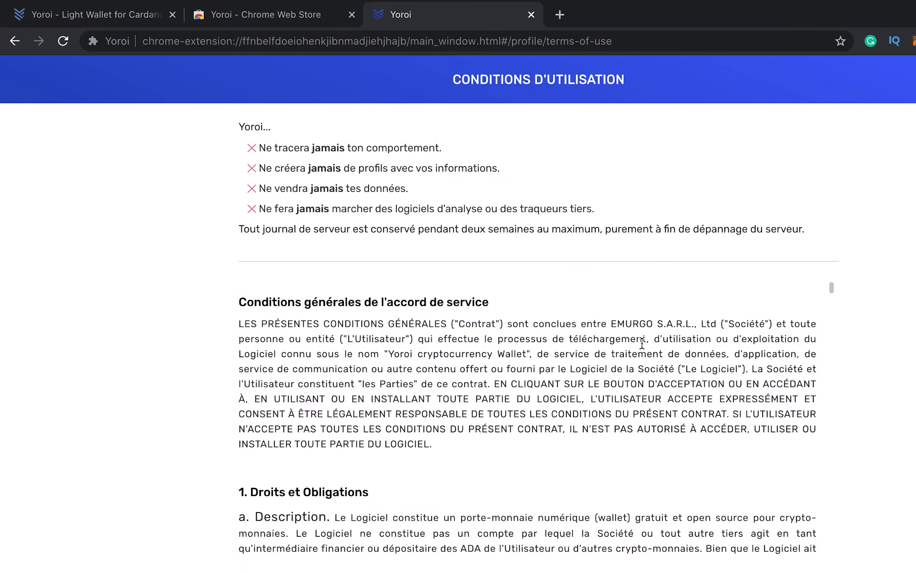
pyautogui.scroll(-10, 639, 380)
pyautogui.scroll(10, 639, 380)
pyautogui.moveTo(246, 144); pyautogui.dragTo(423, 196)
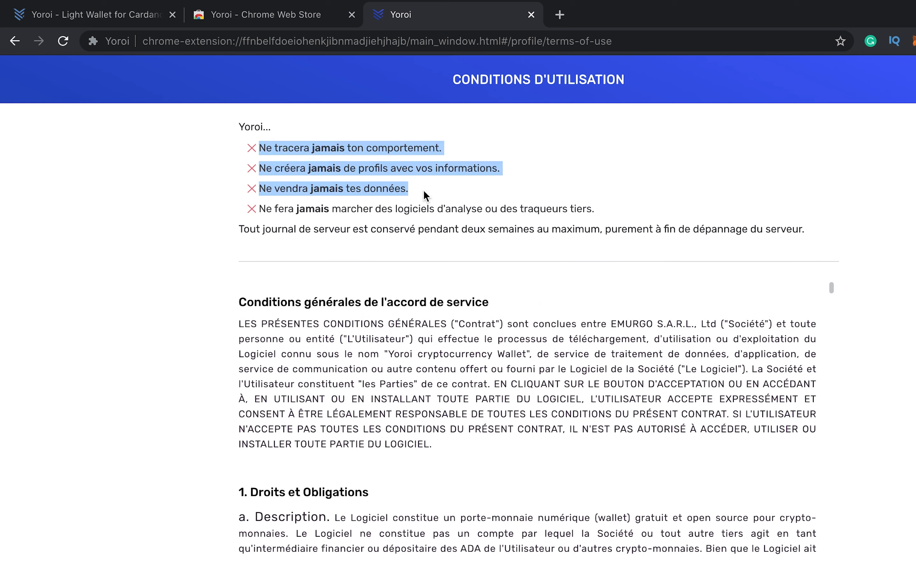
pyautogui.click(455, 189)
pyautogui.moveTo(627, 218); pyautogui.dragTo(233, 151)
pyautogui.click(653, 223)
pyautogui.moveTo(624, 212); pyautogui.dragTo(182, 147)
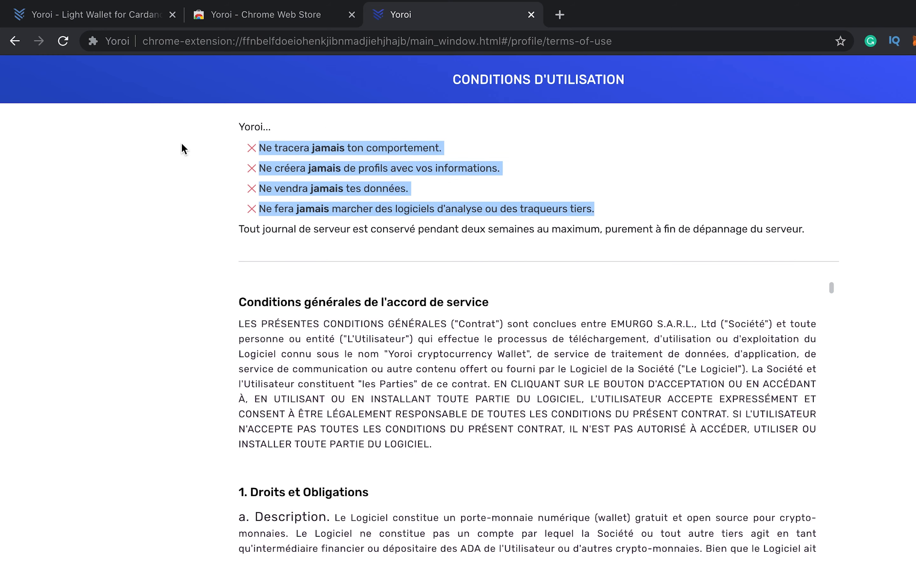
pyautogui.click(303, 204)
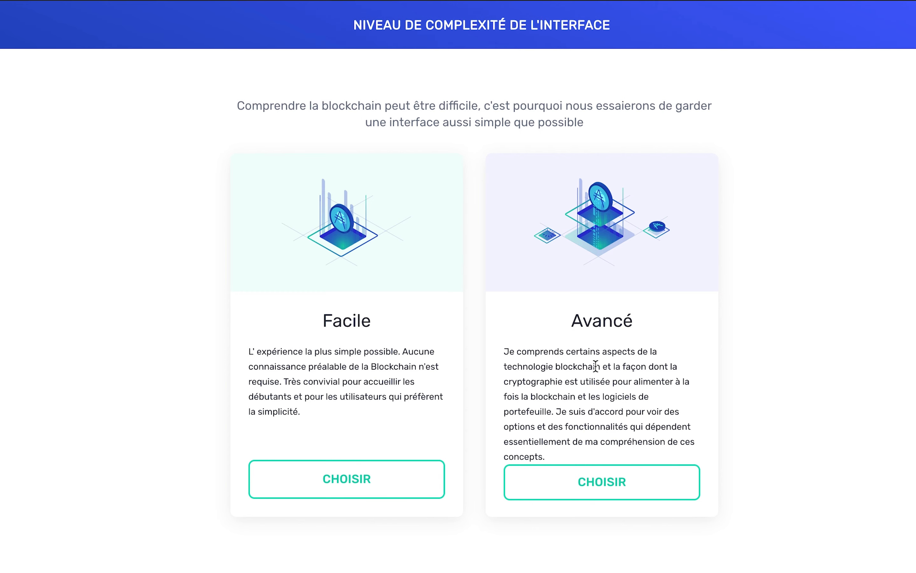
# Choose the Facile interface level, then skip activating Cardano payment URLs and confirm
pyautogui.click(432, 487)
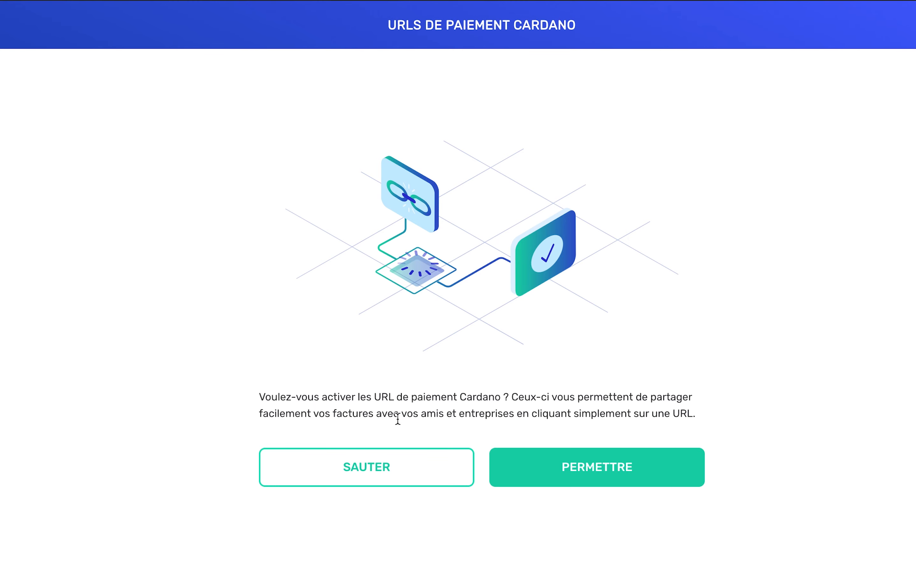
pyautogui.click(595, 477)
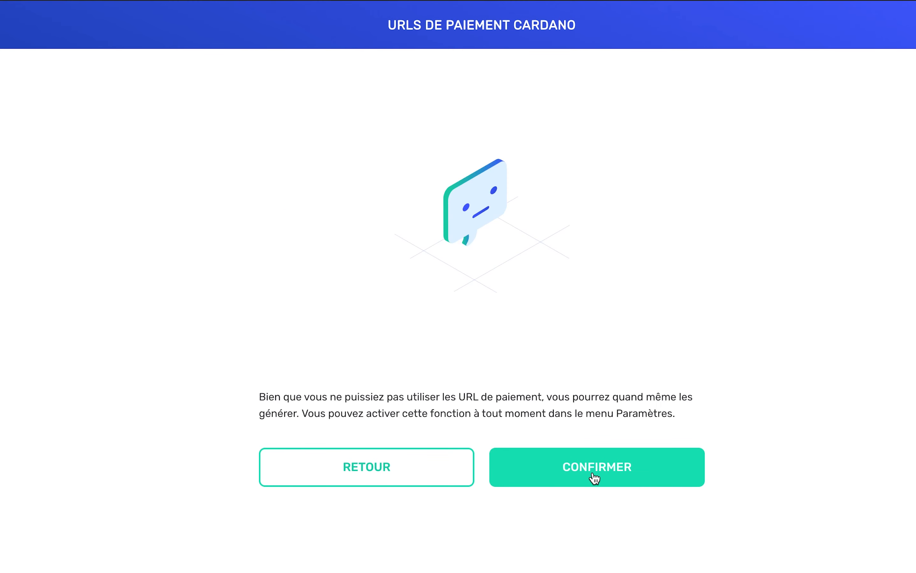
pyautogui.click(594, 477)
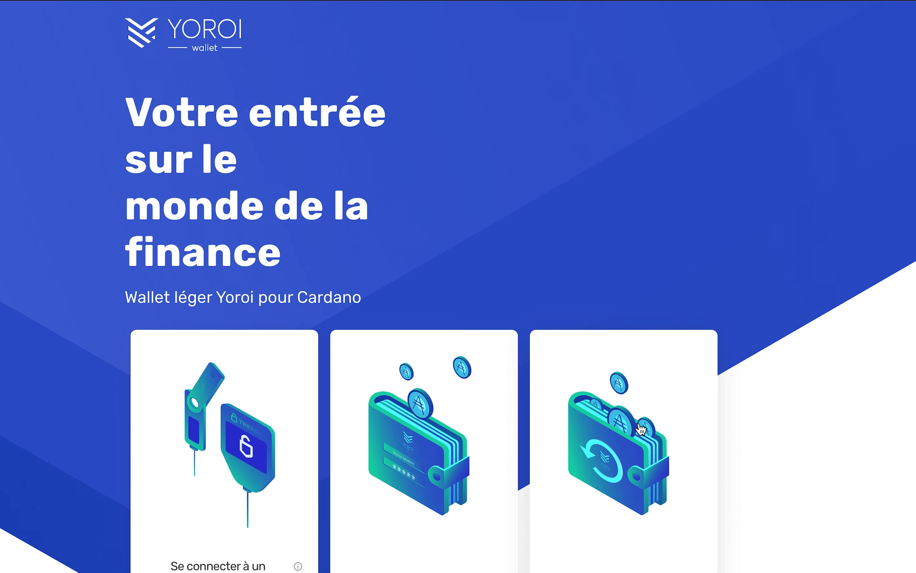
# Look at the platform choices for connecting a hardware wallet, then close the dialog
pyautogui.scroll(-3, 725, 337)
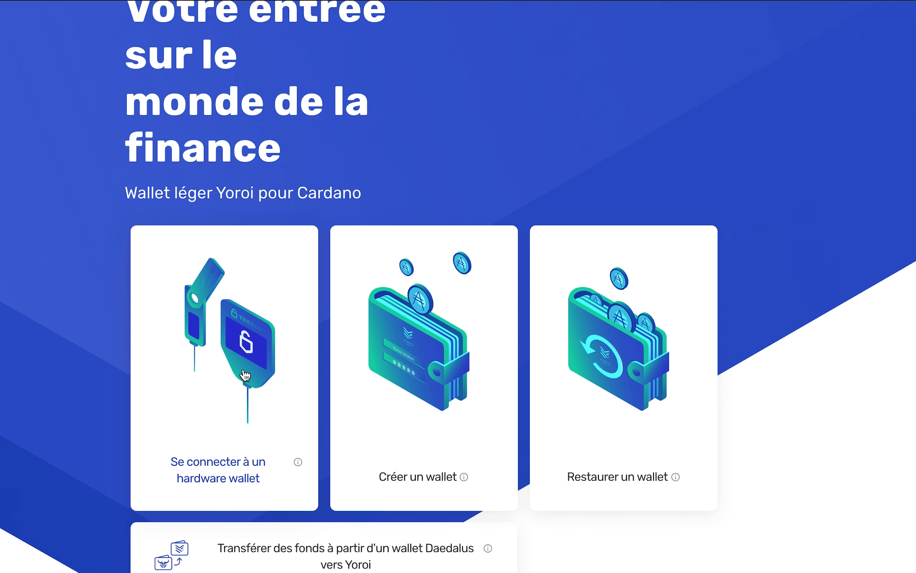
pyautogui.click(243, 339)
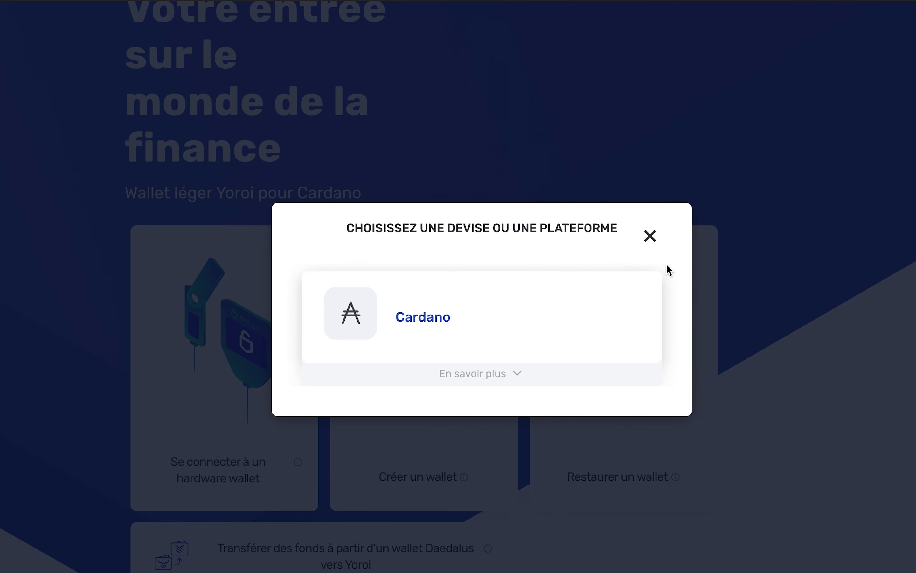
pyautogui.click(650, 236)
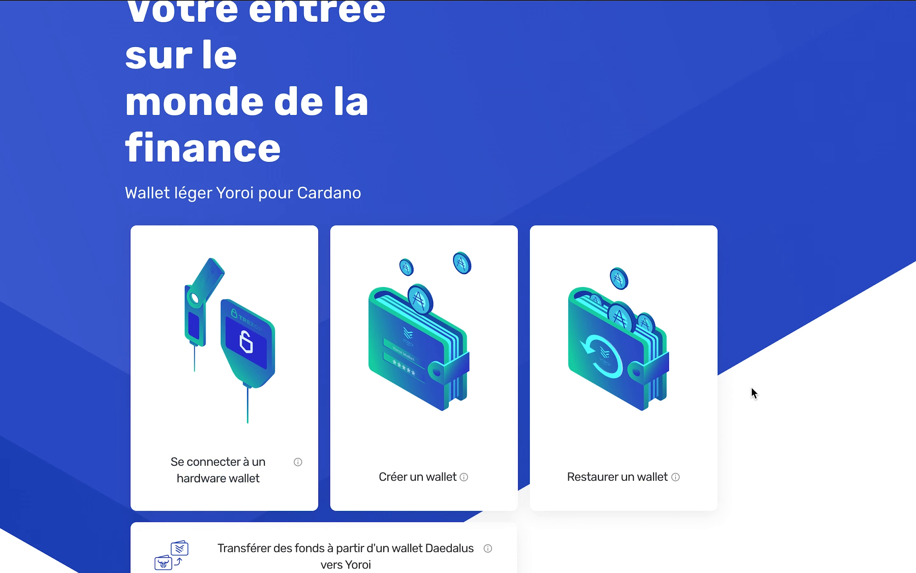
# Look through the restore options offered for a Cardano wallet, then close the dialog
pyautogui.click(641, 321)
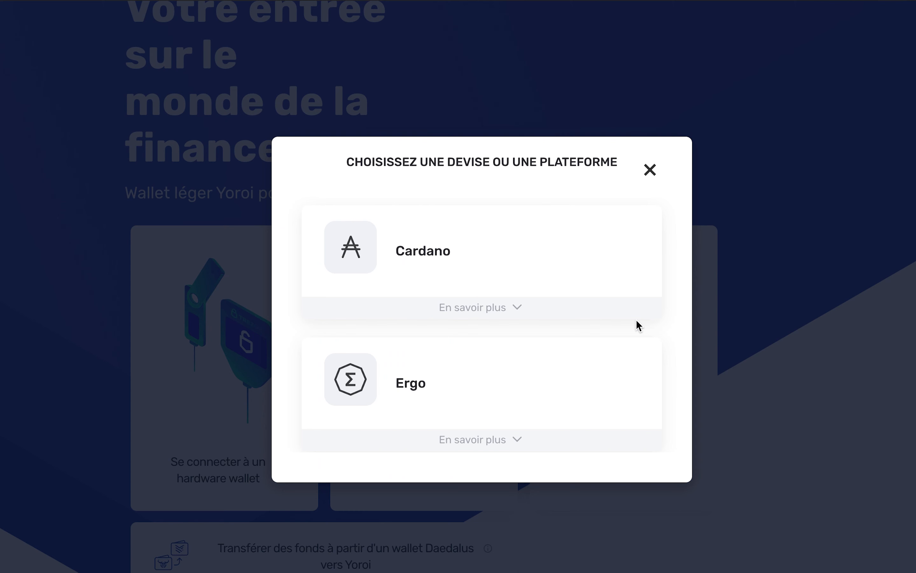
pyautogui.click(469, 249)
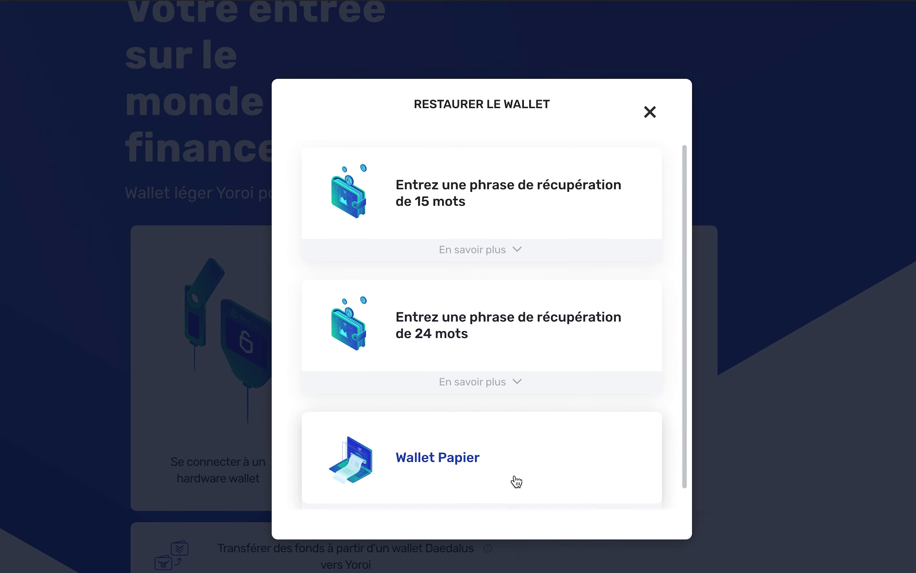
pyautogui.scroll(-1, 556, 406)
pyautogui.scroll(1, 556, 406)
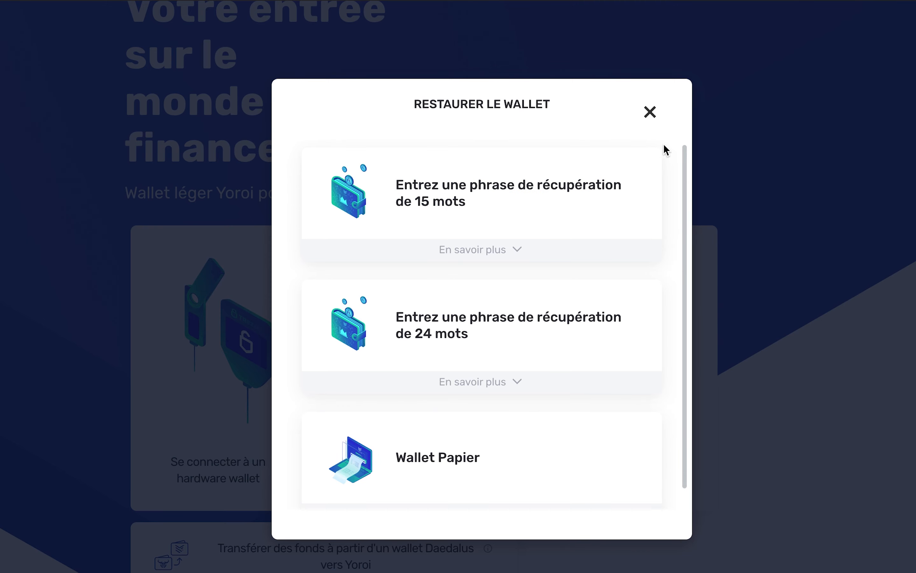
pyautogui.click(649, 112)
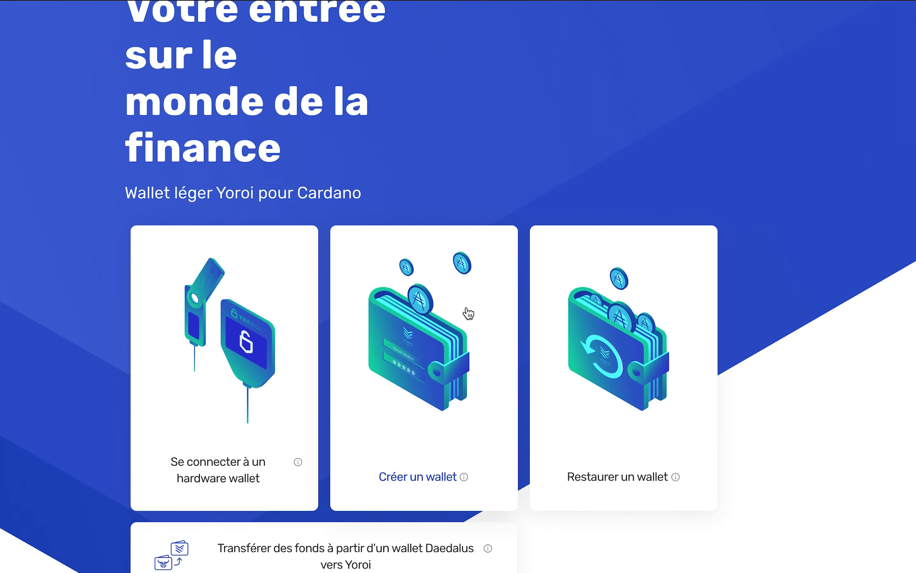
# Start creating a Cardano wallet with the standard wallet option rather than the paper wallet
pyautogui.click(443, 333)
pyautogui.click(423, 248)
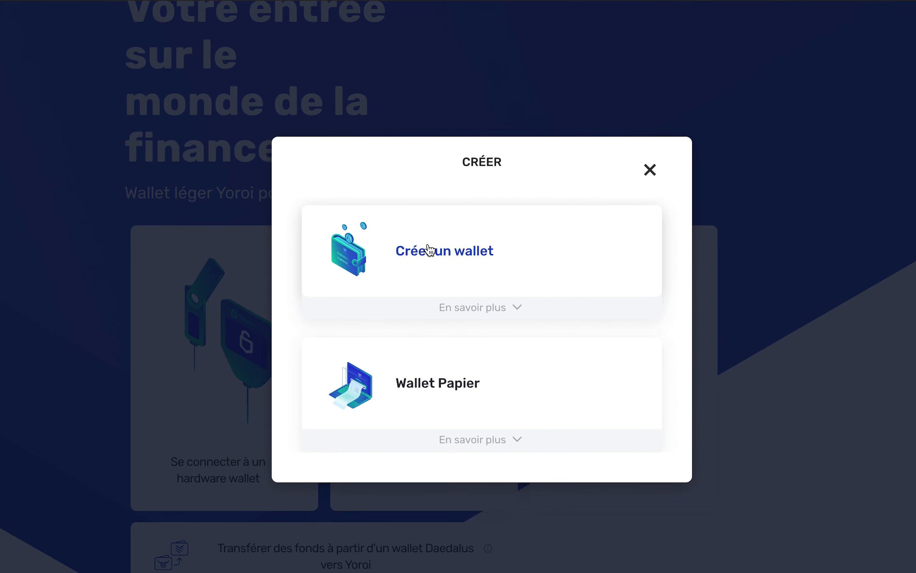
pyautogui.click(454, 253)
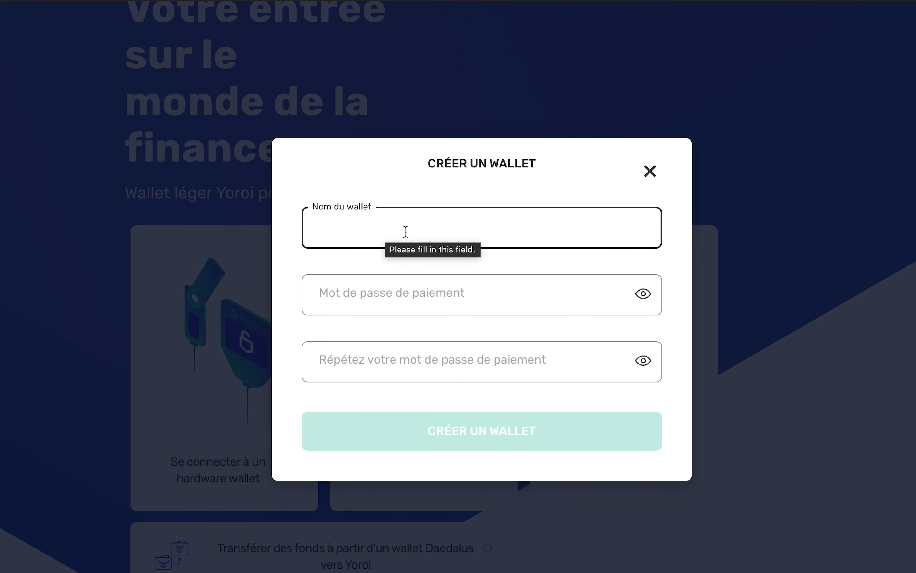
# Name the wallet "Wallet test" and enter a payment password of at least 10 characters
pyautogui.write('WA')
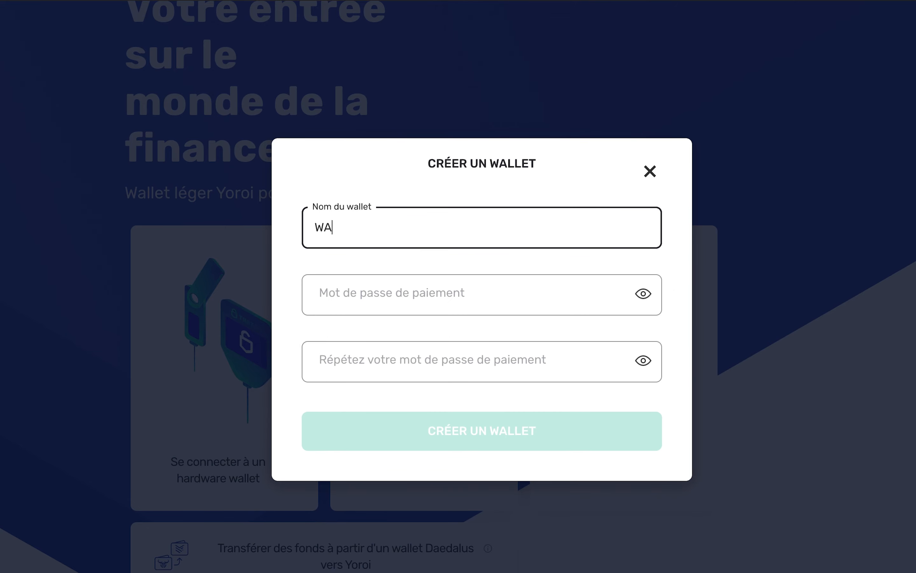
pyautogui.write('Illet test')
pyautogui.click(425, 284)
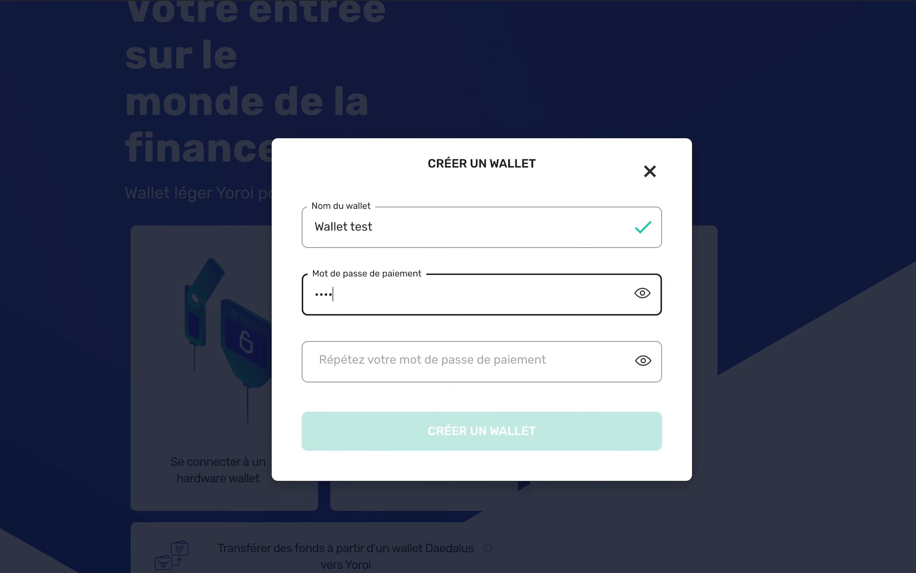
pyautogui.click(473, 362)
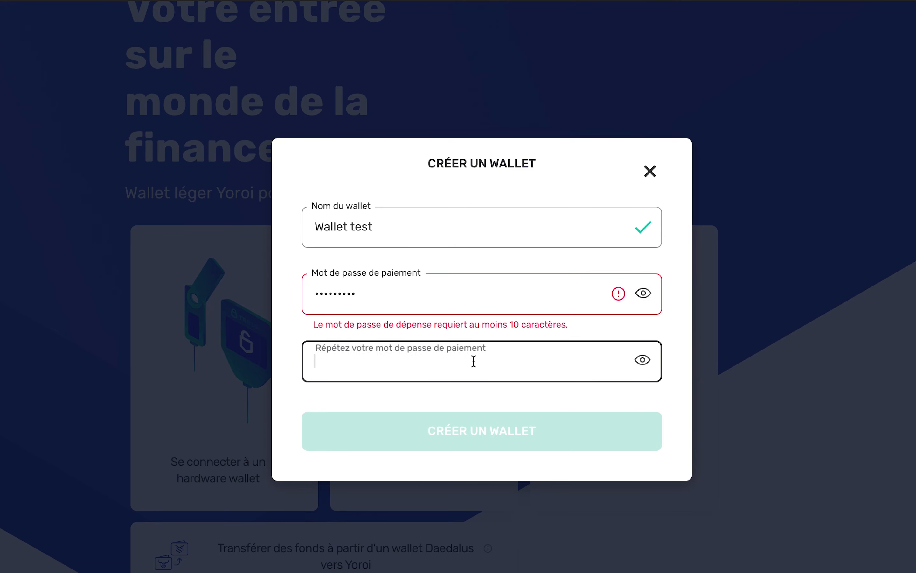
pyautogui.doubleClick(460, 286)
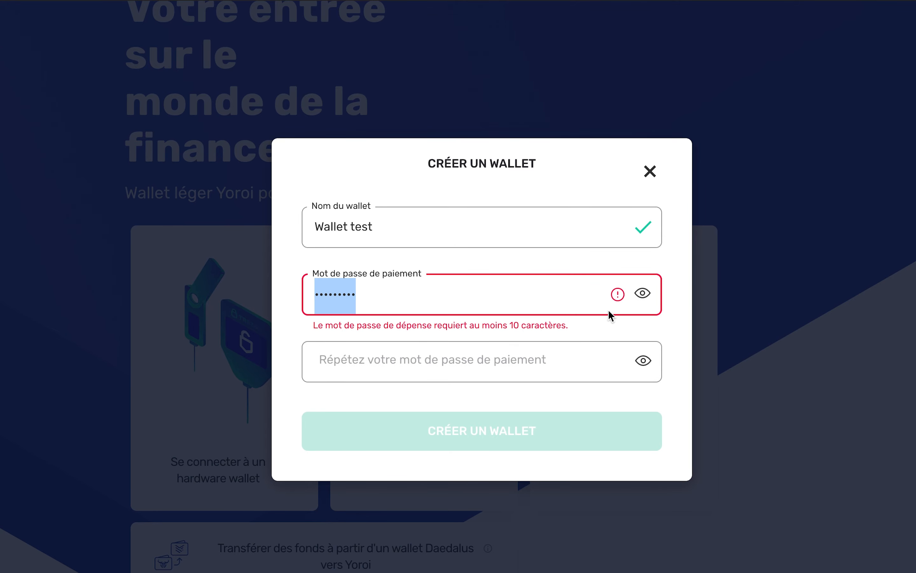
pyautogui.write('••••••••••')
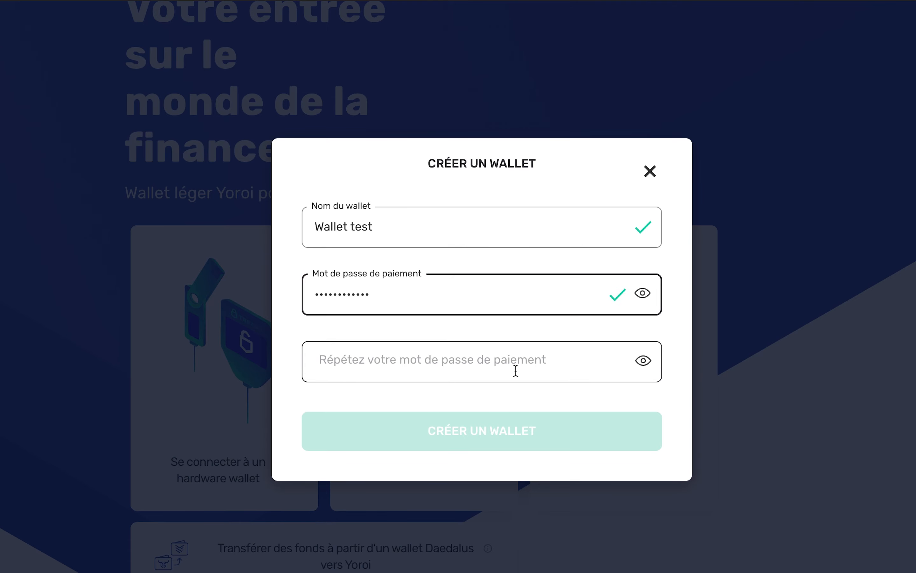
# Repeat the payment password in the confirmation field and submit the new wallet's details
pyautogui.click(516, 370)
pyautogui.write('••••••••••••')
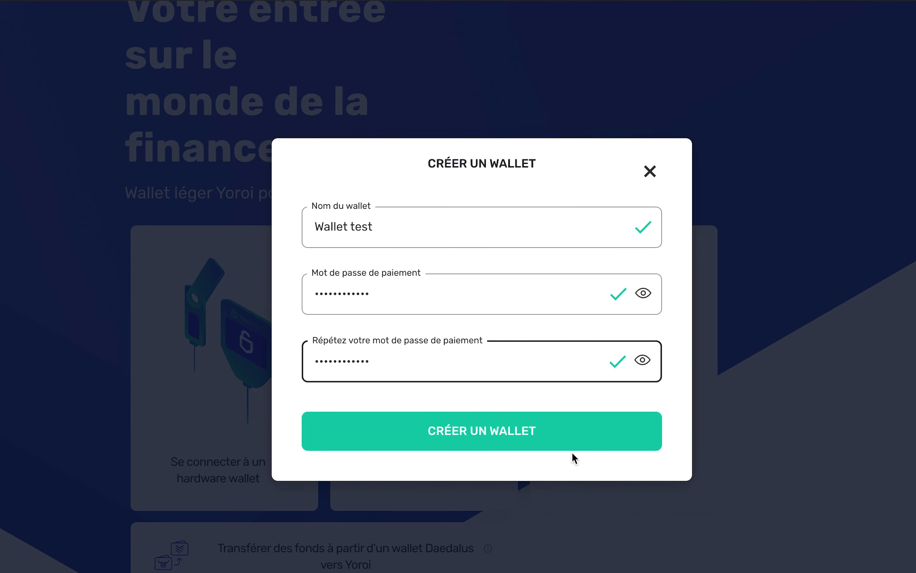
pyautogui.click(568, 442)
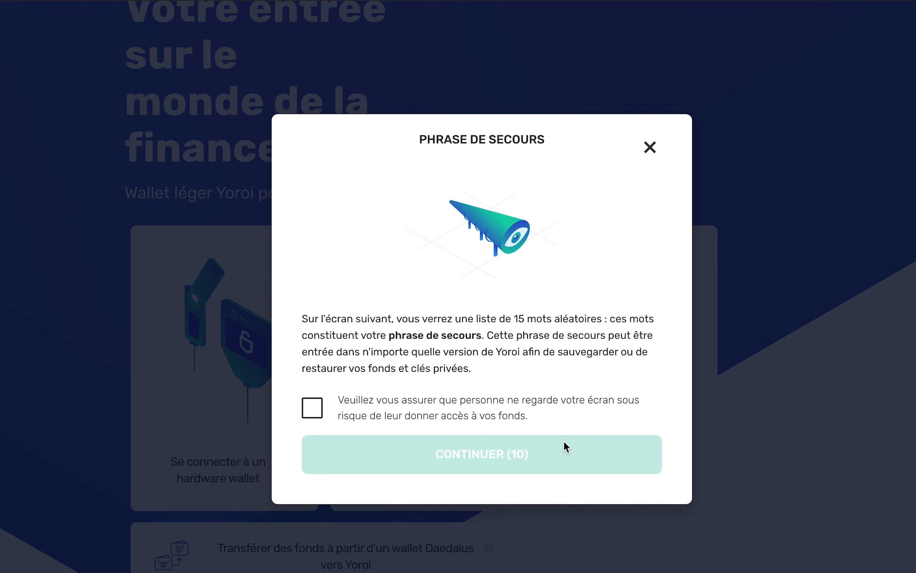
# Acknowledge that nobody else is watching the screen and continue to the 15-word recovery phrase
pyautogui.click(312, 408)
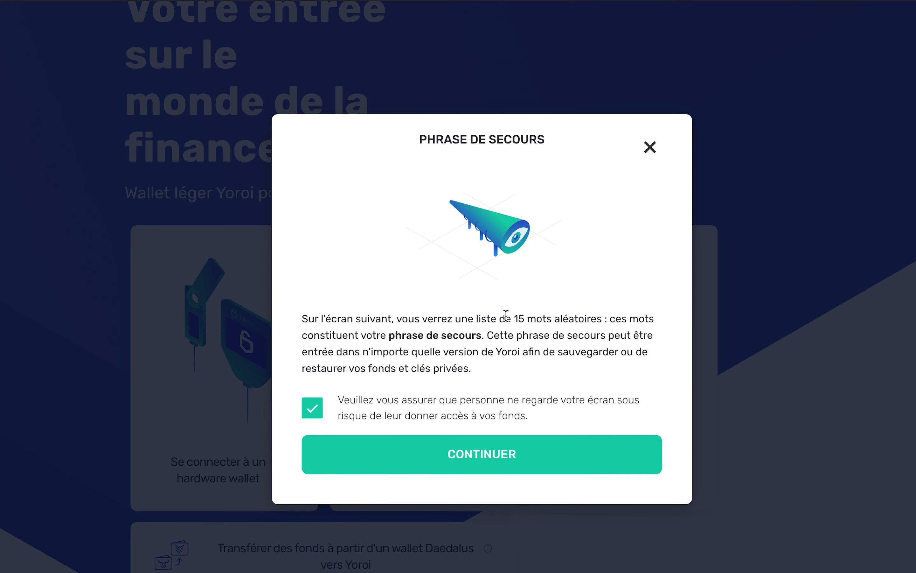
pyautogui.moveTo(512, 319); pyautogui.dragTo(603, 319)
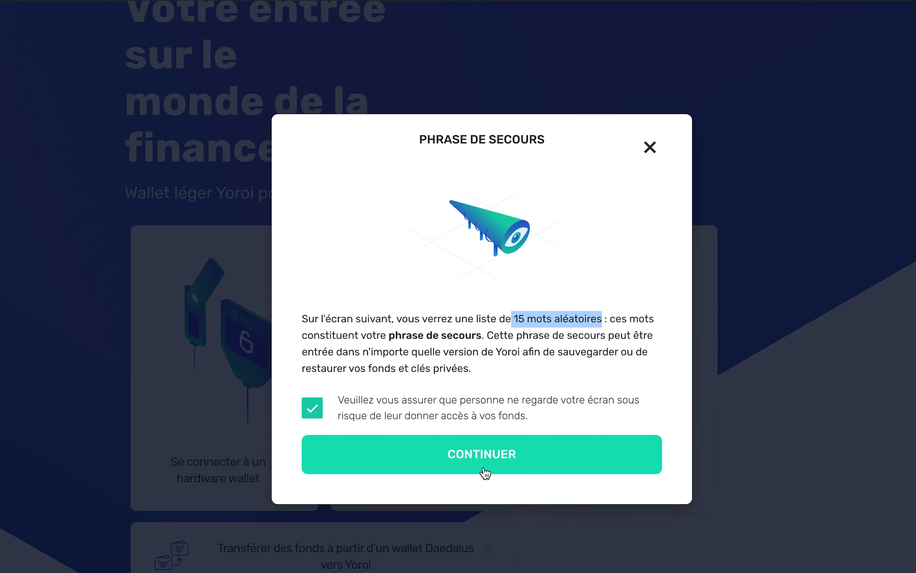
pyautogui.click(509, 457)
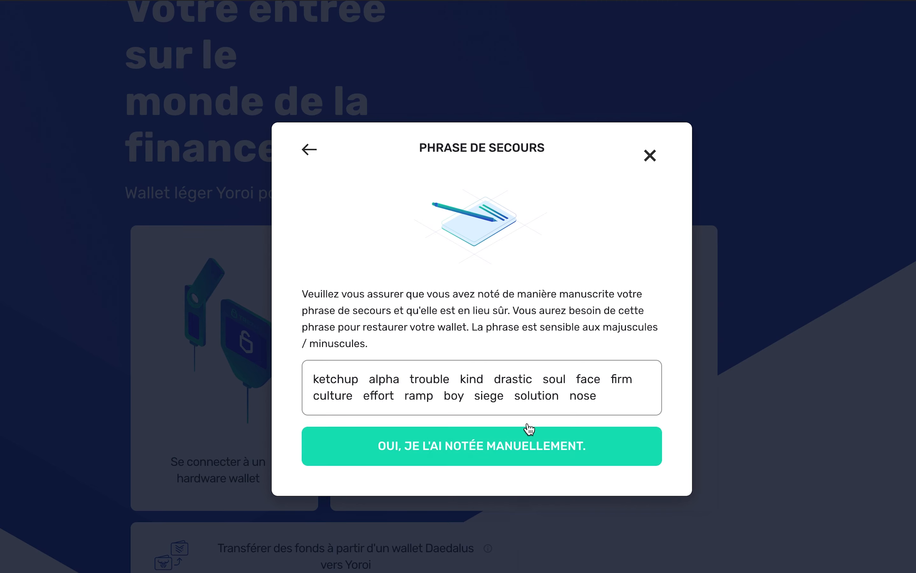
# Return from the word-order check to review the recovery phrase again, then confirm that it has been written down by hand
pyautogui.click(512, 450)
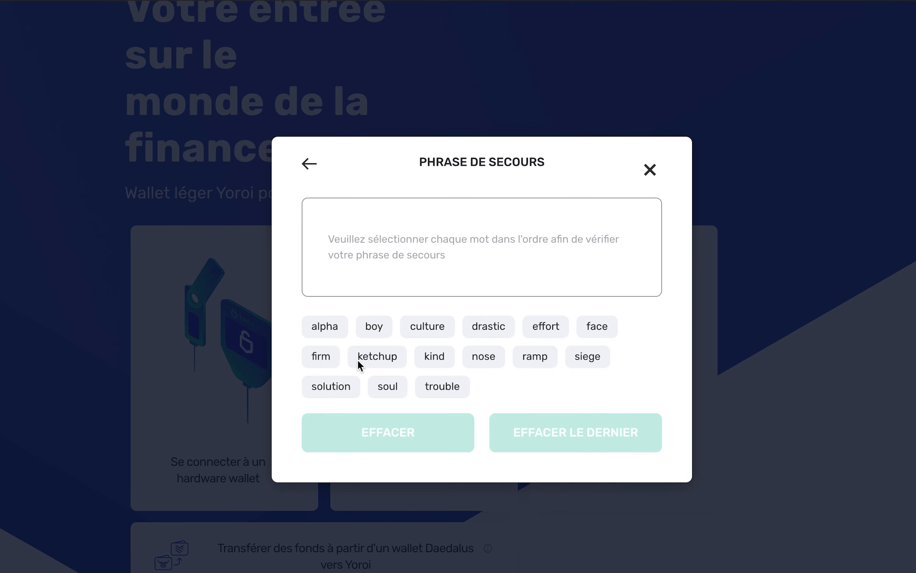
pyautogui.click(300, 171)
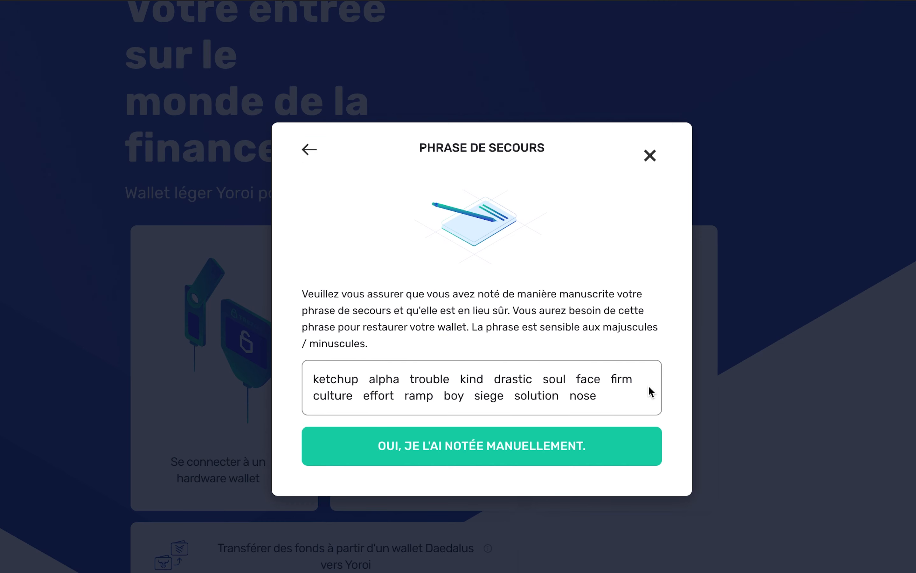
pyautogui.click(610, 441)
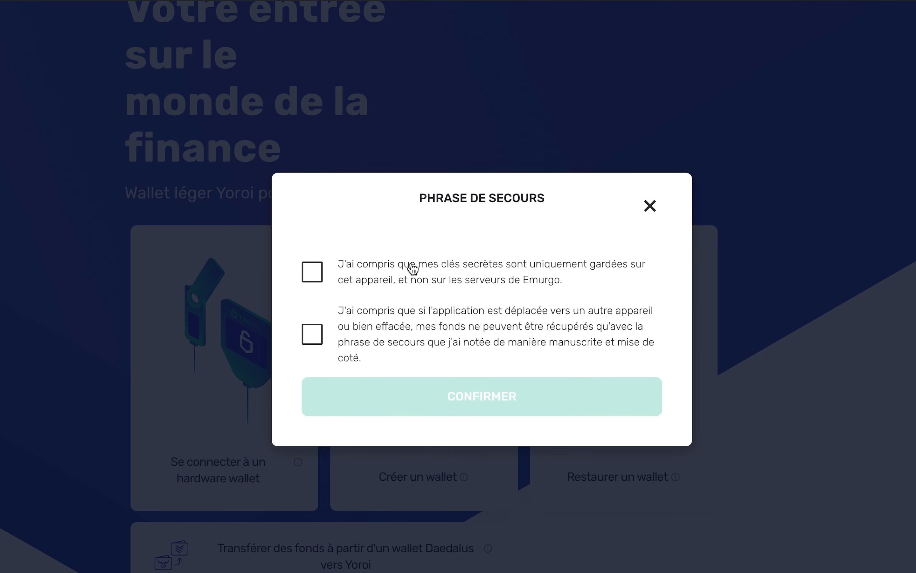
# Accept both statements about locally stored secret keys and recovery by phrase only, and confirm to finish creating the wallet
pyautogui.click(313, 271)
pyautogui.click(313, 336)
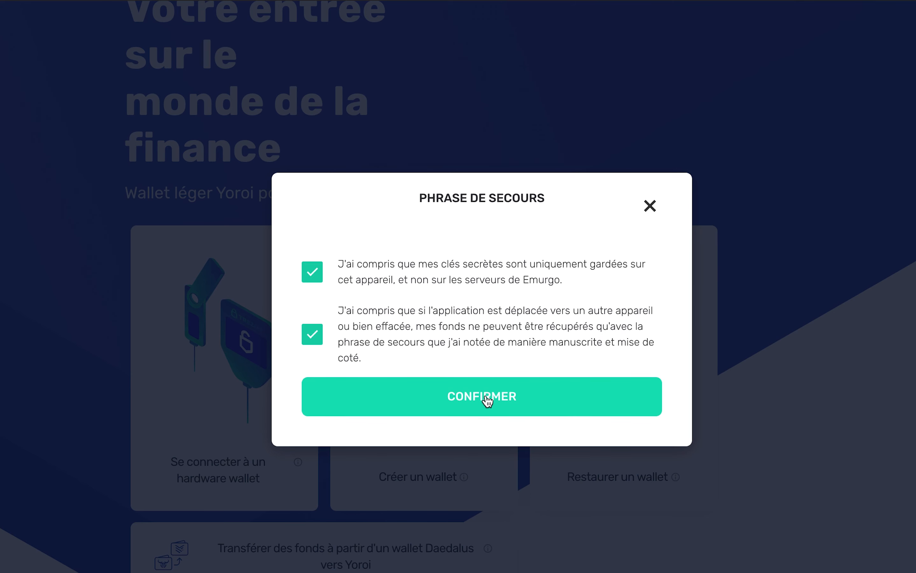
pyautogui.click(539, 408)
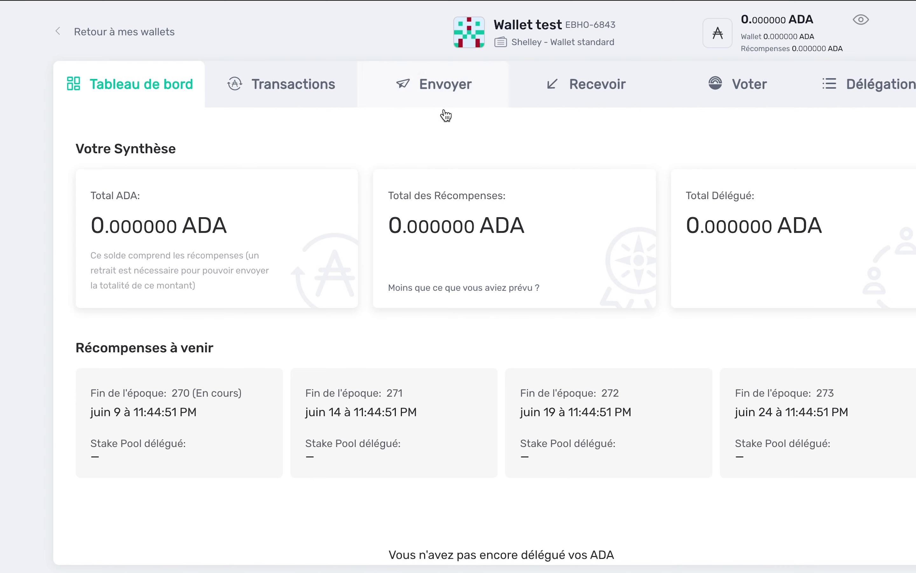
# Examine the form for sending ADA, including its recipient and amount fields, without filling it in
pyautogui.click(451, 88)
pyautogui.click(205, 190)
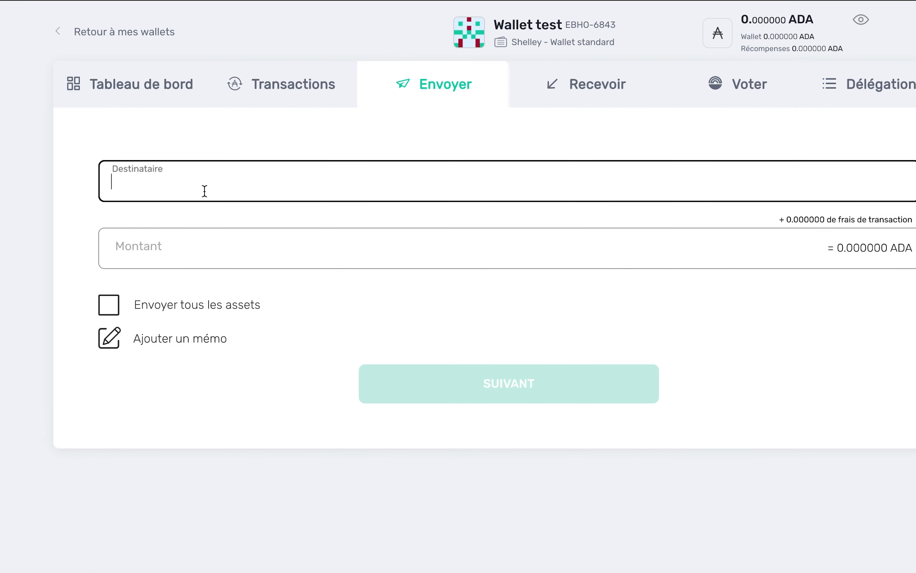
pyautogui.click(280, 256)
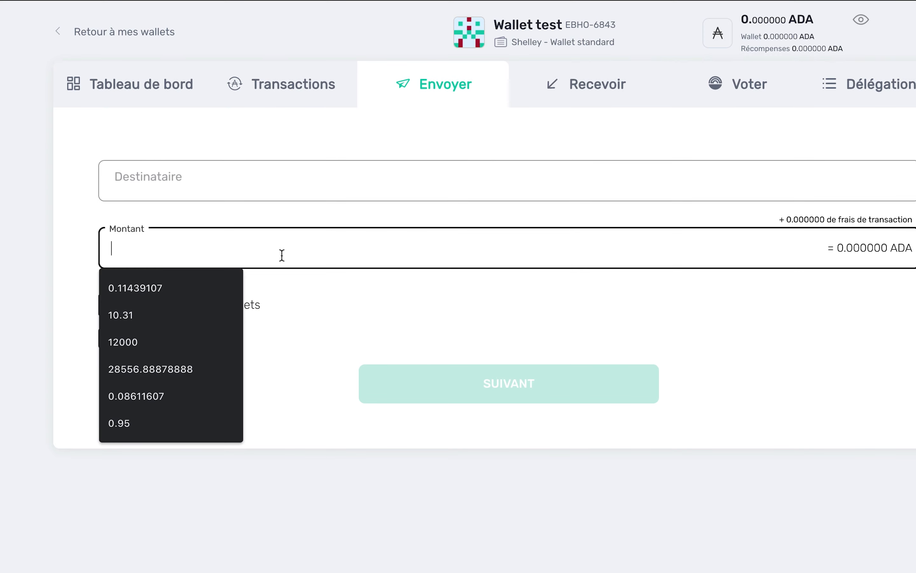
pyautogui.click(546, 332)
pyautogui.click(390, 242)
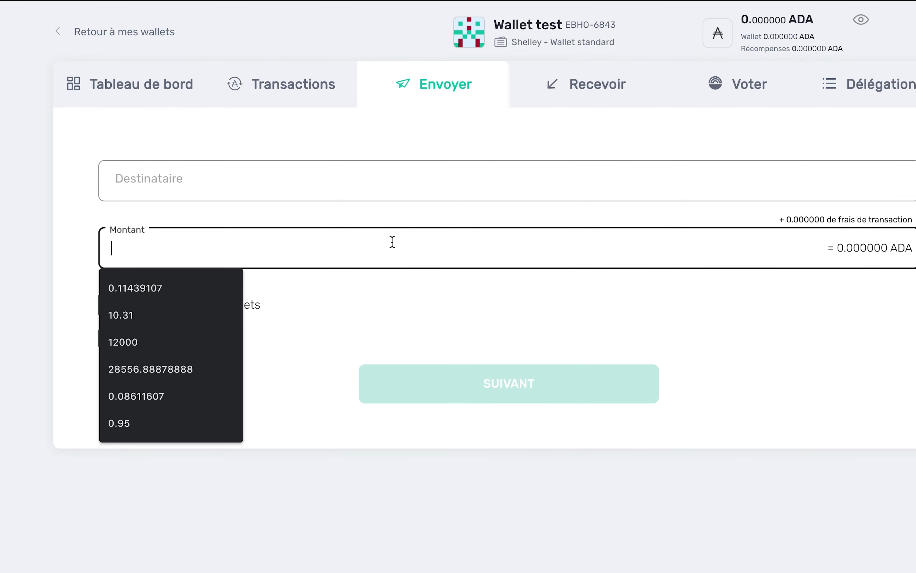
pyautogui.click(443, 344)
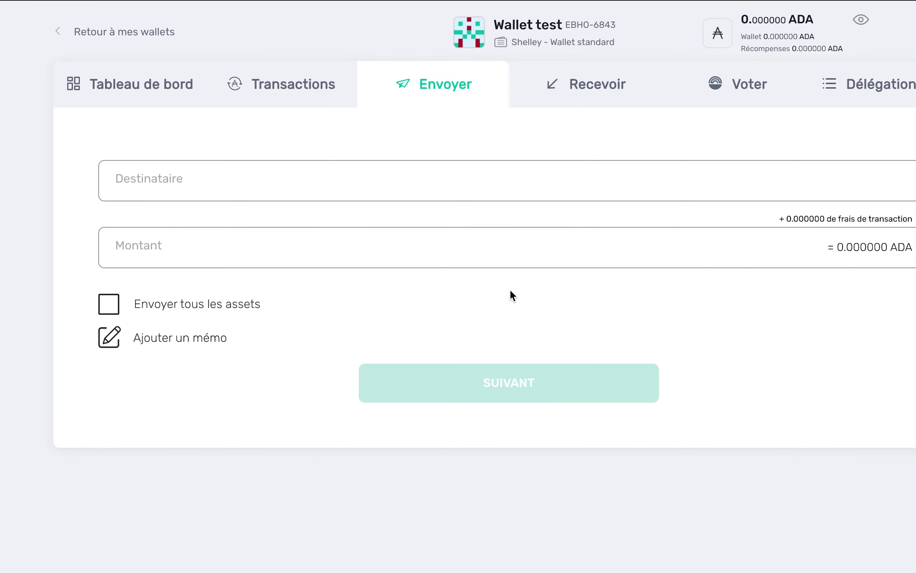
# View the wallet's external receiving address and the options for sharing it
pyautogui.click(595, 86)
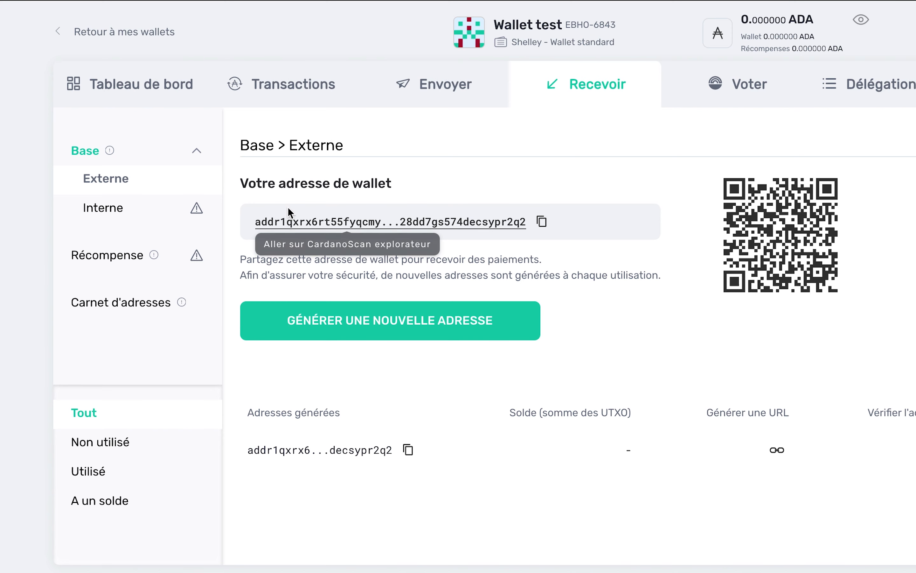
pyautogui.moveTo(405, 184); pyautogui.dragTo(287, 208)
pyautogui.click(536, 189)
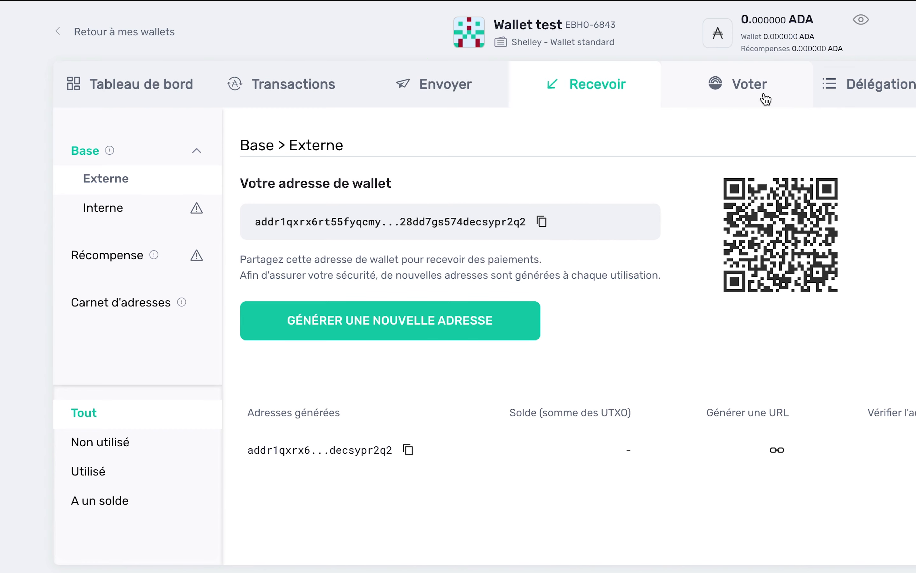
# Open the wallet's delegation list and search the stake pools for "SOLIA"
pyautogui.click(870, 83)
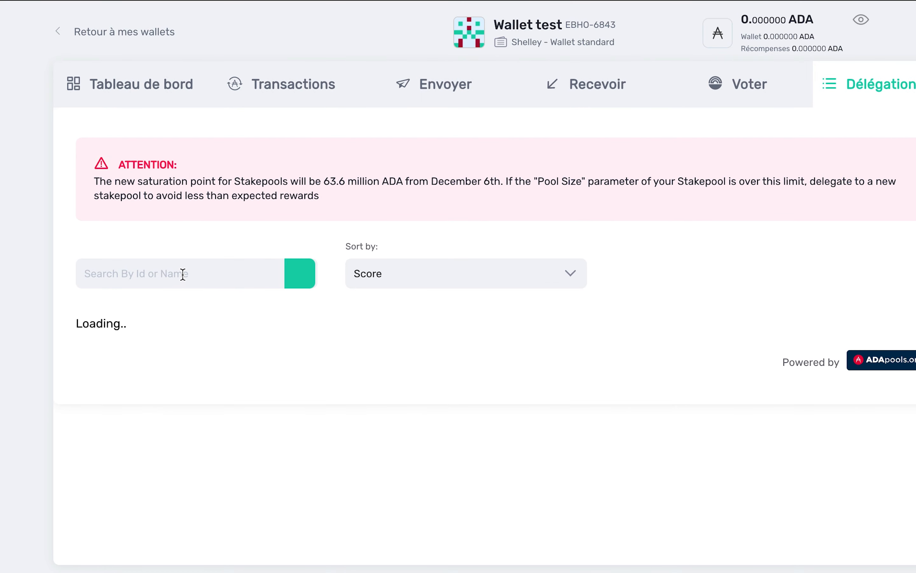
pyautogui.click(183, 273)
pyautogui.write('SOLIA')
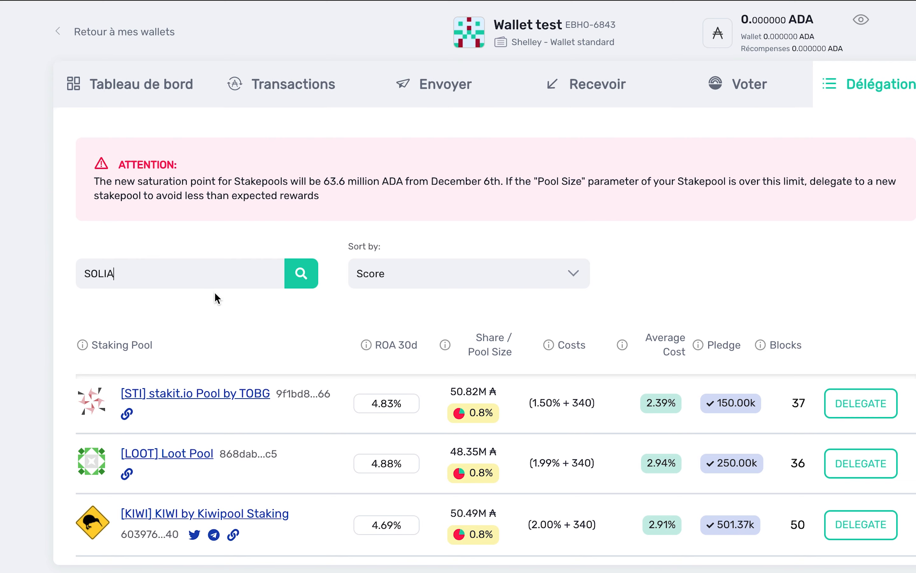
pyautogui.click(303, 272)
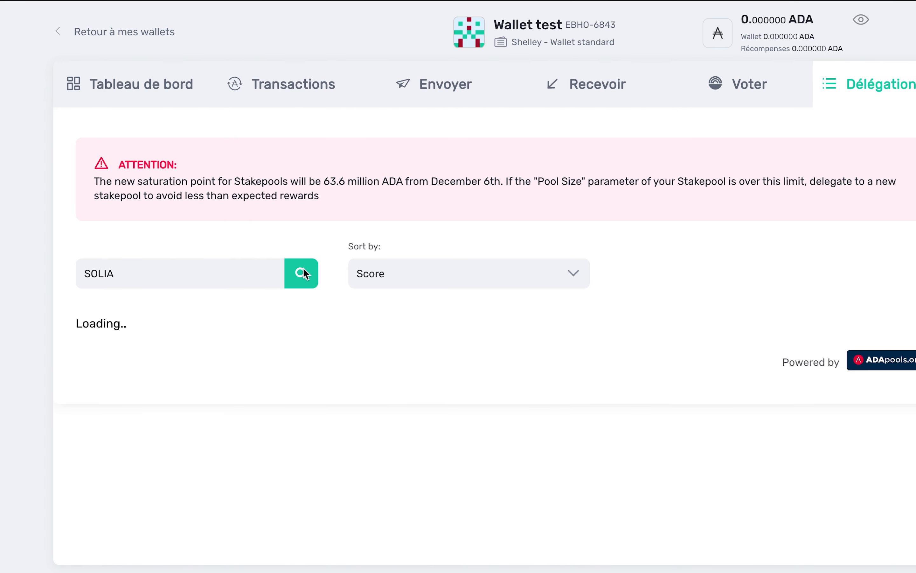